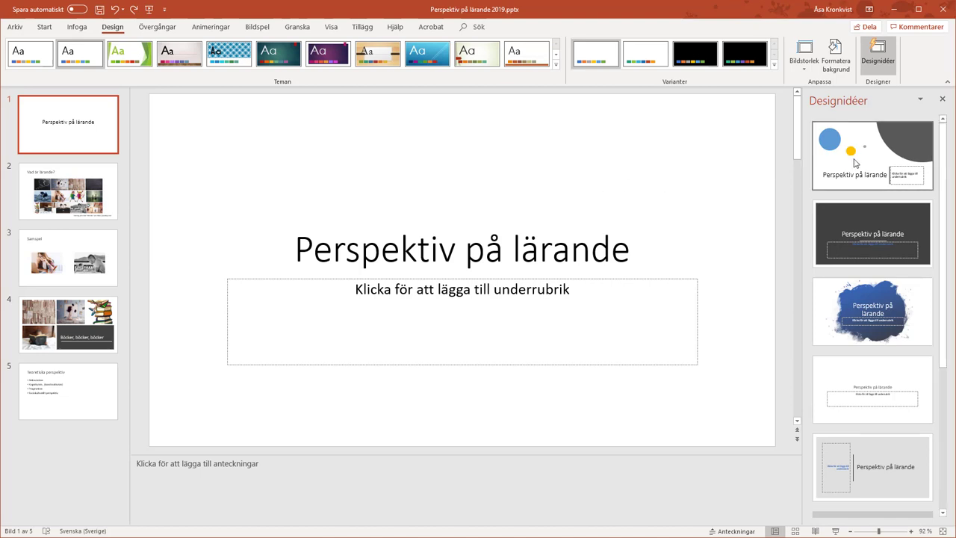
- Give the title slide the blue-and-yellow circles design with a grey arc, then select the Samspel slide
{"action": "left_click", "coordinate": [855, 162]}
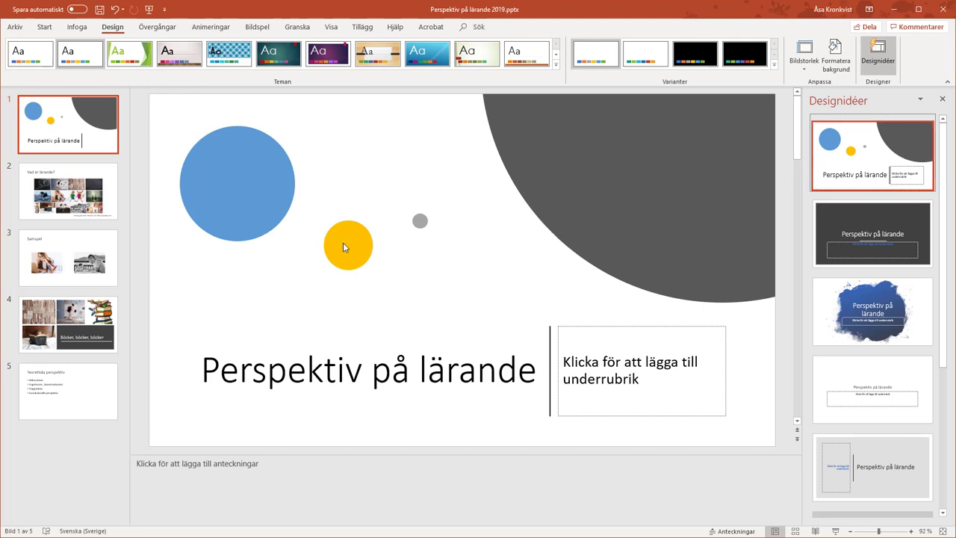
{"action": "left_click", "coordinate": [95, 250]}
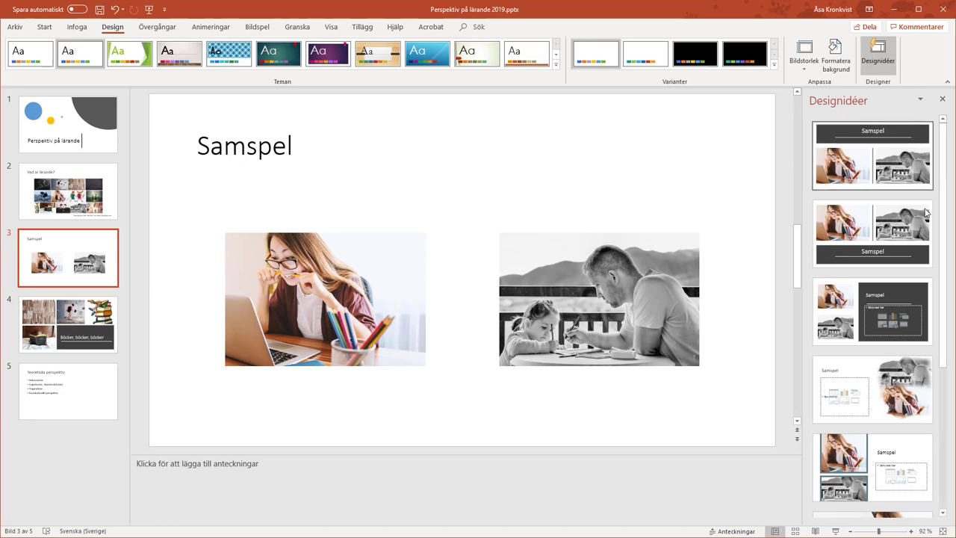
- Put the Samspel photos above a dark banner and turn Teoretiska perspektiv into coloured list bars
{"action": "left_click", "coordinate": [866, 254]}
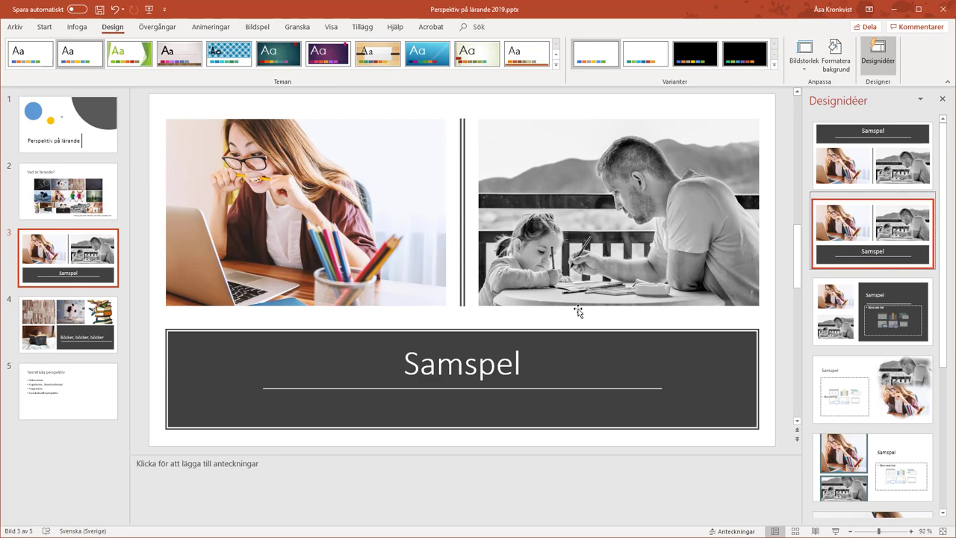
{"action": "scroll", "coordinate": [576, 310], "scroll_direction": "down", "scroll_amount": 1}
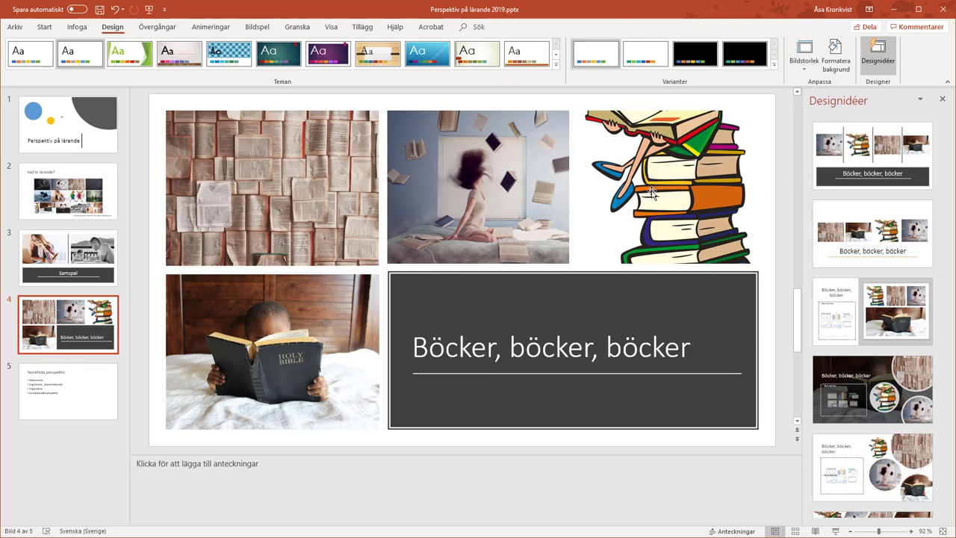
{"action": "left_click", "coordinate": [68, 398]}
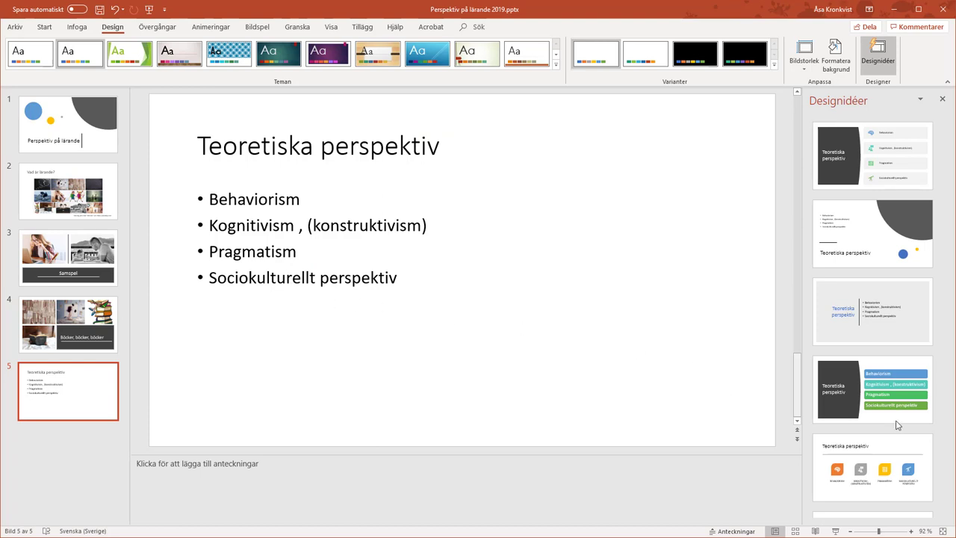
{"action": "scroll", "coordinate": [946, 343], "scroll_direction": "down", "scroll_amount": 5}
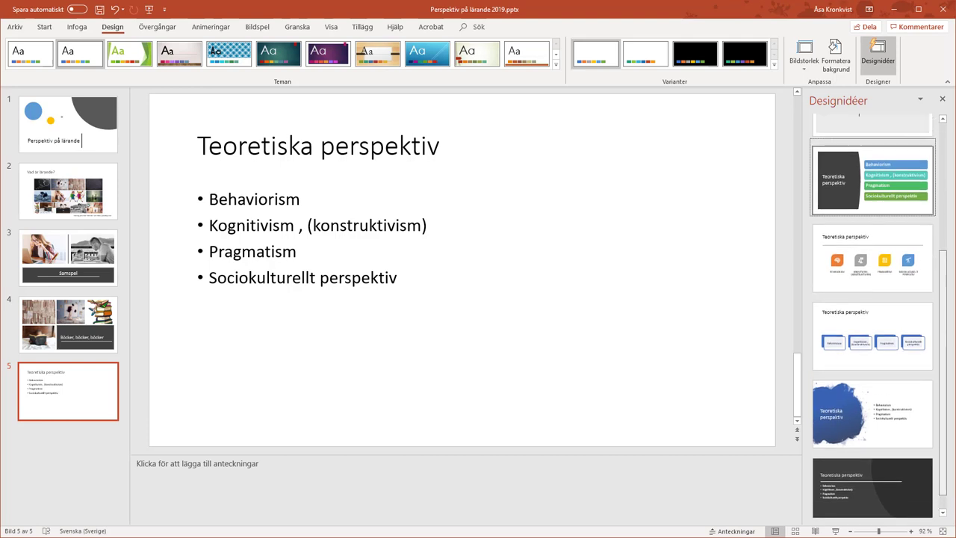
{"action": "scroll", "coordinate": [934, 312], "scroll_direction": "up", "scroll_amount": 5}
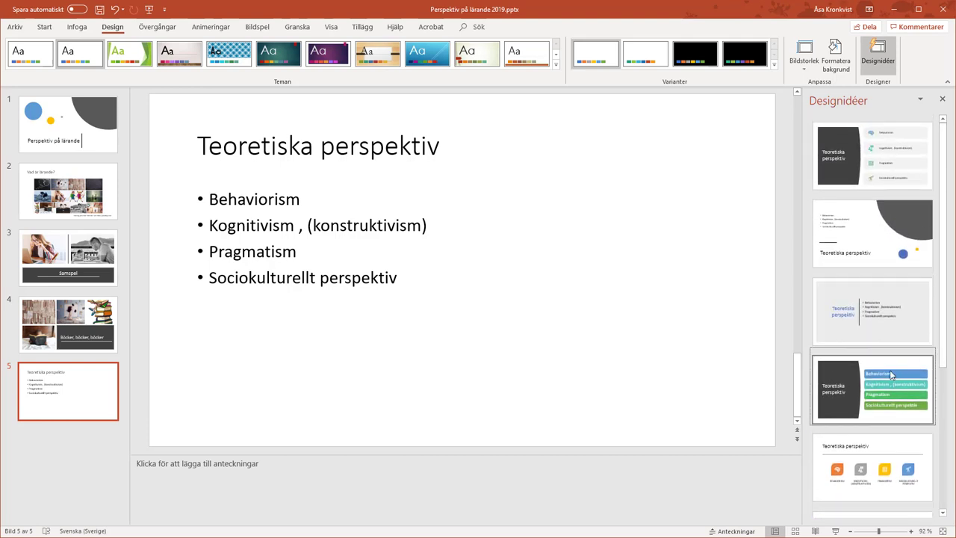
{"action": "left_click", "coordinate": [867, 382]}
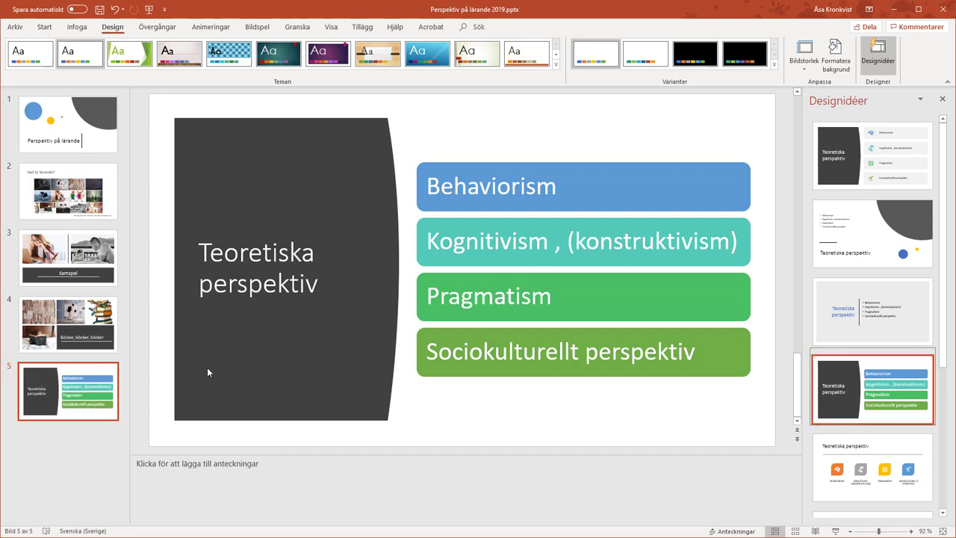
{"action": "left_click", "coordinate": [99, 328]}
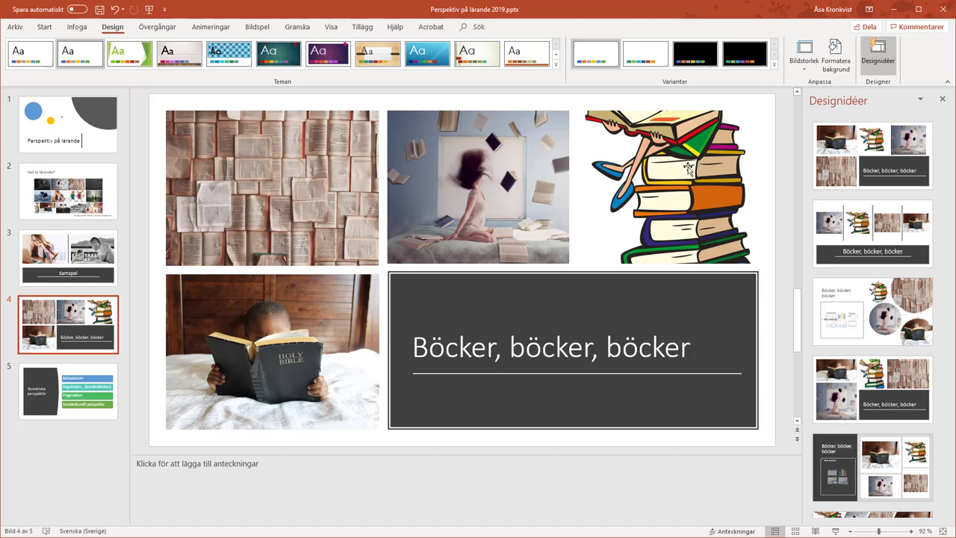
- Crop the stacked-books cartoon on the Böcker slide with Anpassa so it fits its frame
{"action": "left_click", "coordinate": [688, 167]}
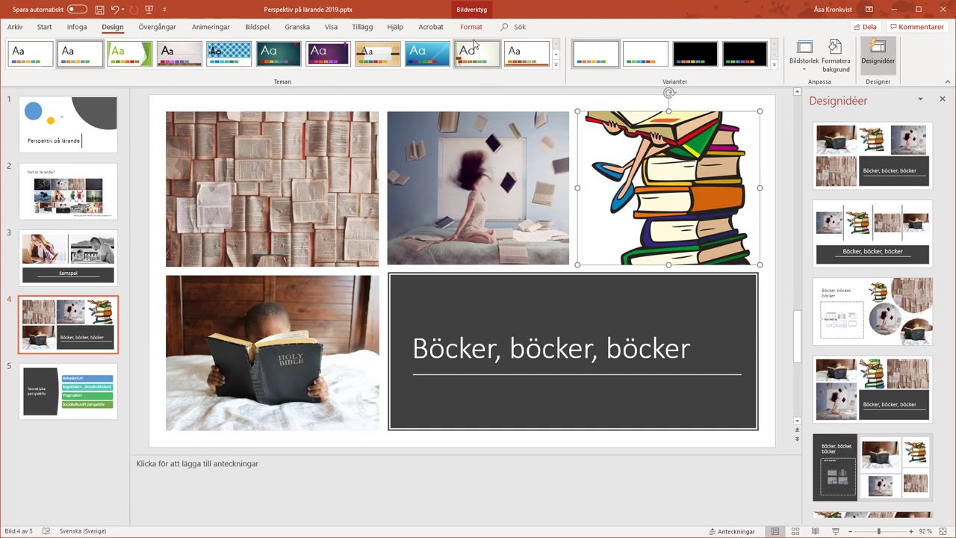
{"action": "left_click", "coordinate": [472, 27]}
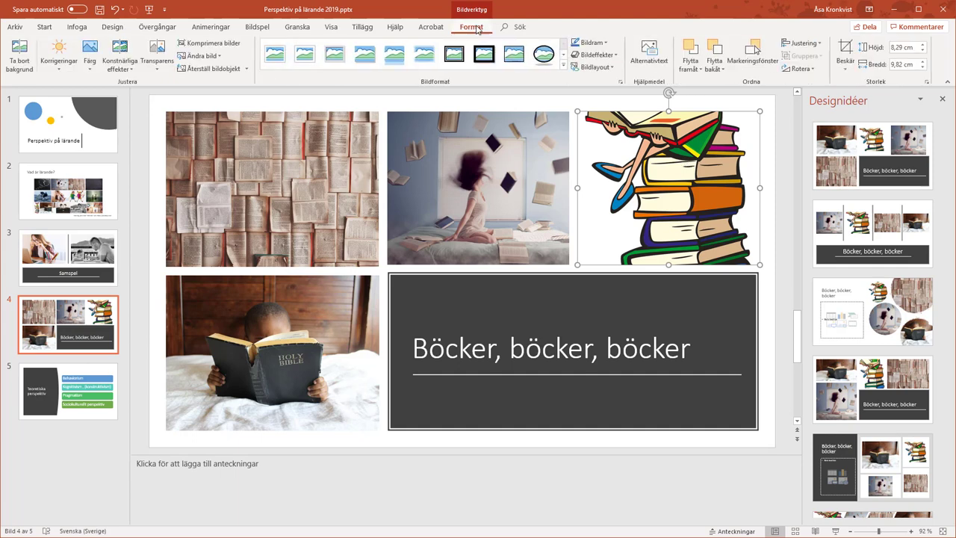
{"action": "left_click", "coordinate": [846, 68]}
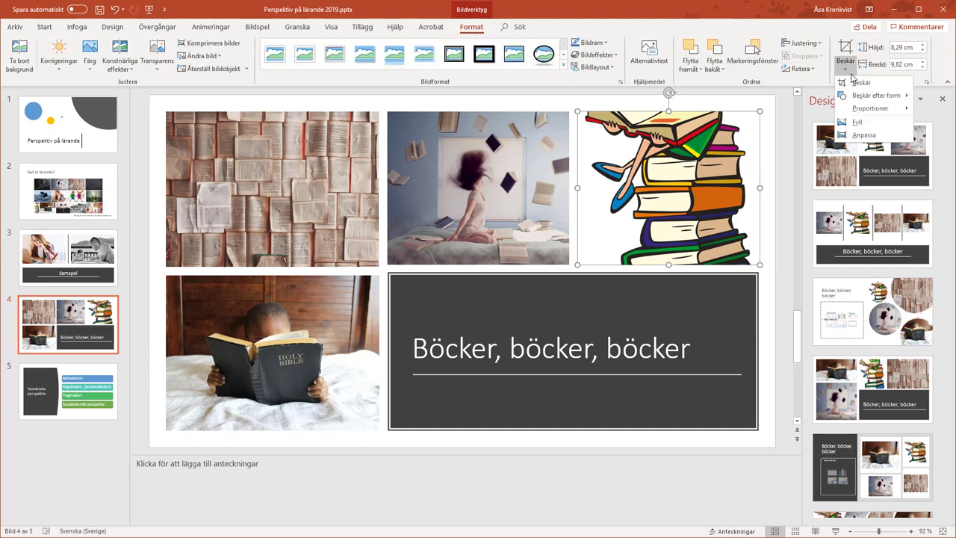
{"action": "left_click", "coordinate": [864, 136]}
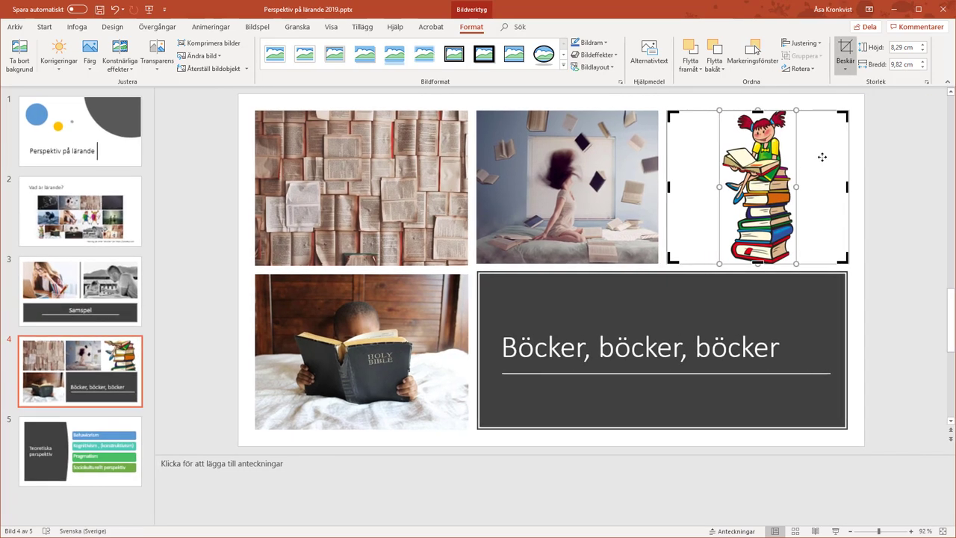
{"action": "left_click", "coordinate": [861, 176]}
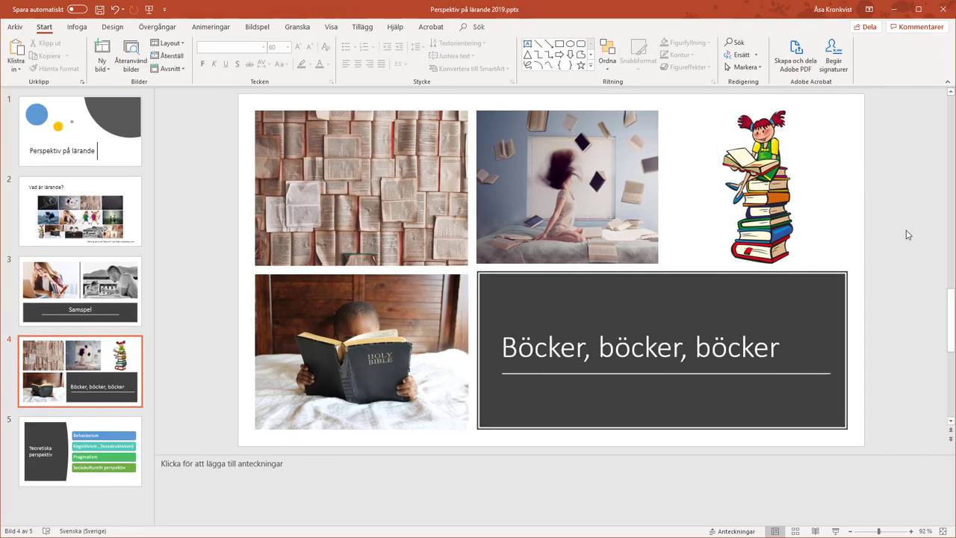
{"action": "left_click", "coordinate": [137, 216]}
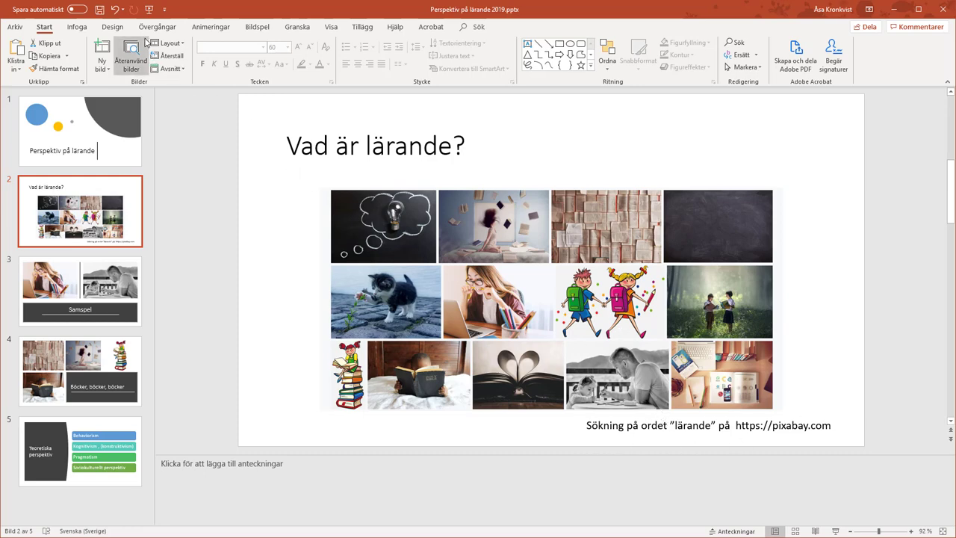
- Request Designidéer for the Vad är lärande? slide, which offers no design ideas
{"action": "left_click", "coordinate": [122, 29]}
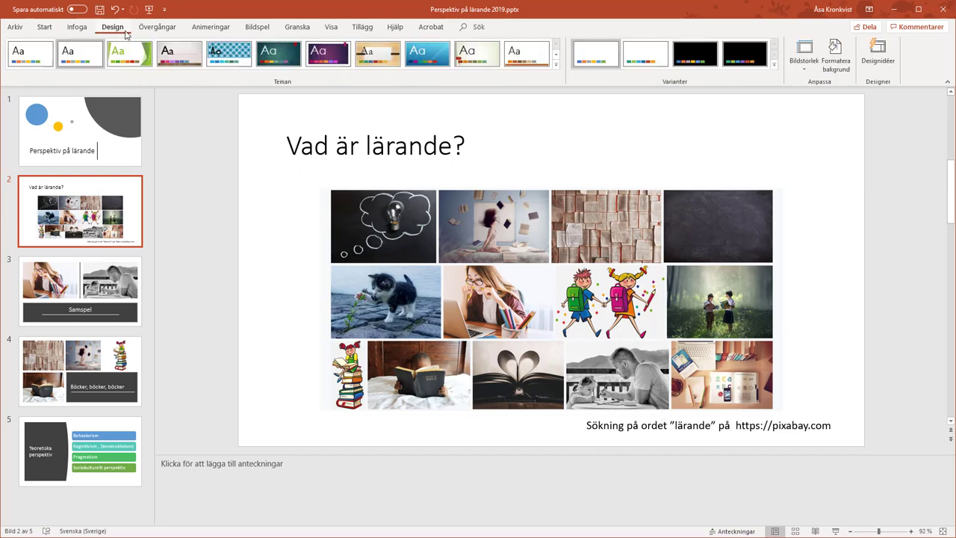
{"action": "left_click", "coordinate": [867, 58]}
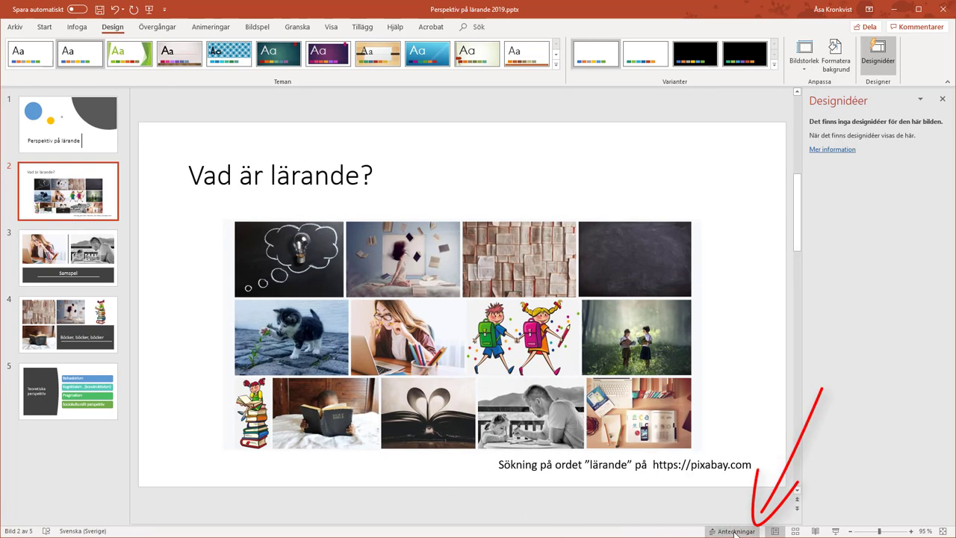
- Show the Anteckningar speaker notes pane beneath the Vad är lärande? slide
{"action": "left_click", "coordinate": [733, 531]}
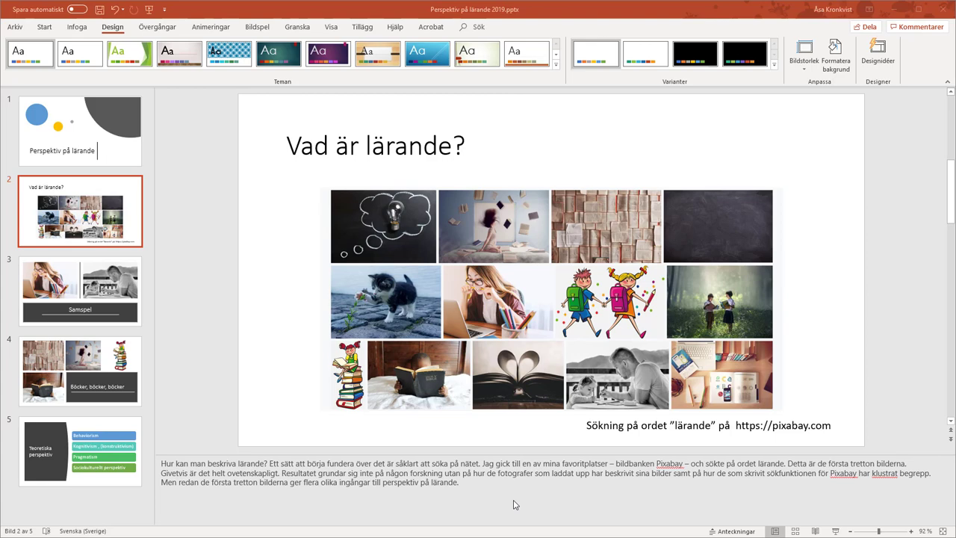
- Preview the print as Anteckningssidor notes pages, then go to the Exportera page
{"action": "left_click", "coordinate": [19, 31]}
{"action": "left_click", "coordinate": [18, 30]}
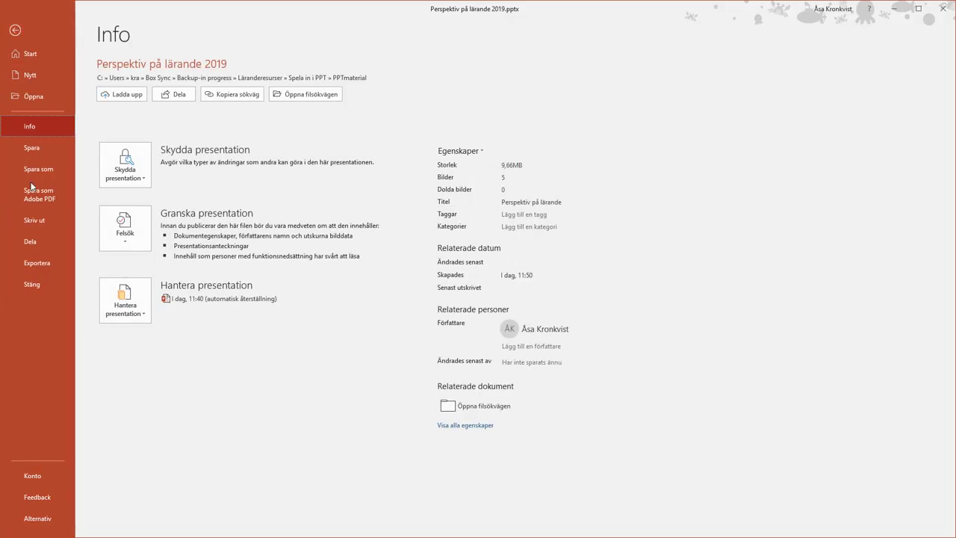
{"action": "left_click", "coordinate": [30, 221]}
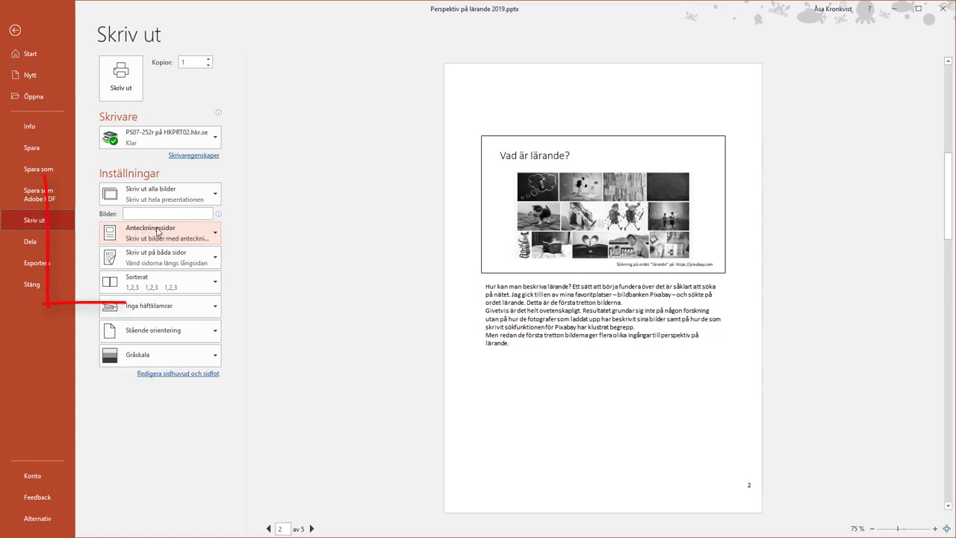
{"action": "left_click", "coordinate": [187, 234]}
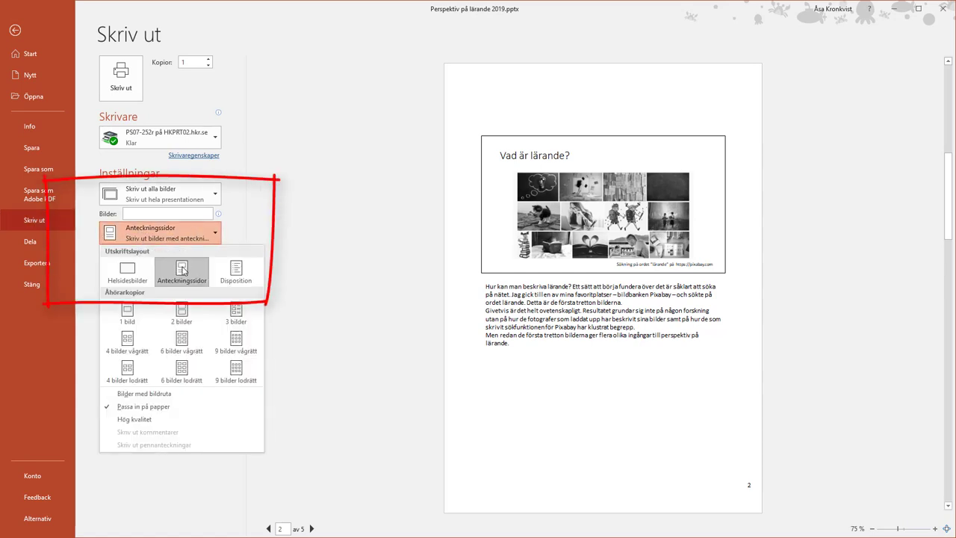
{"action": "left_click", "coordinate": [199, 230]}
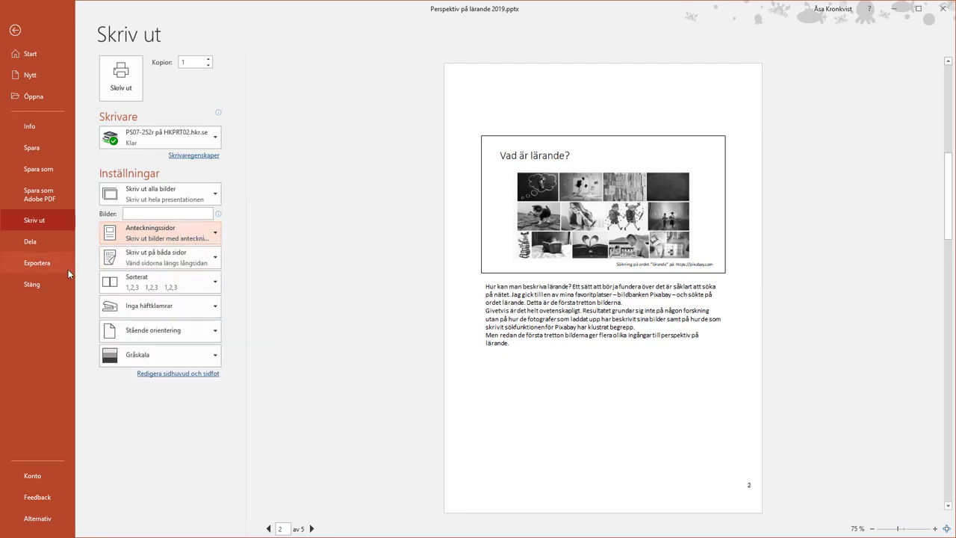
{"action": "left_click", "coordinate": [31, 266]}
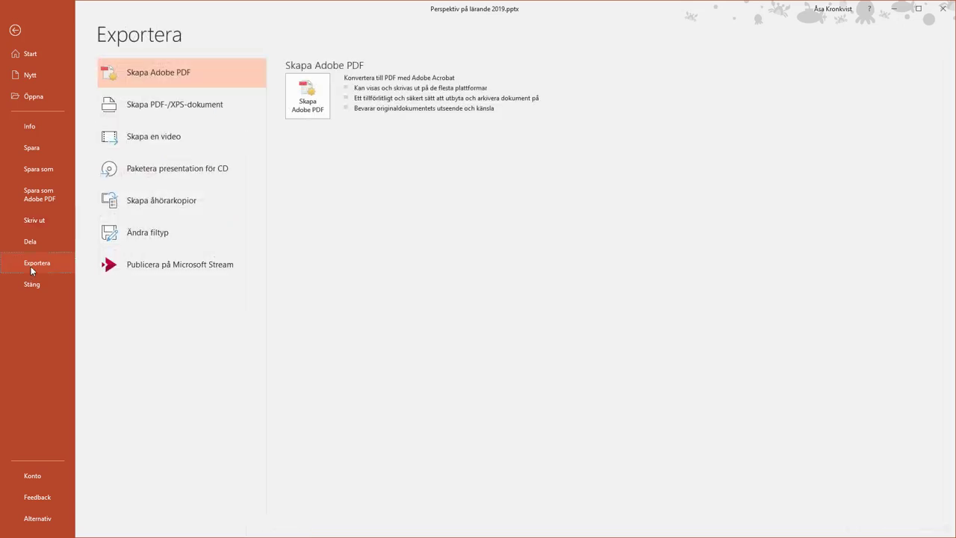
- Create Word handouts with Anteckningar intill bilder and Klistra in selected
{"action": "left_click", "coordinate": [132, 202]}
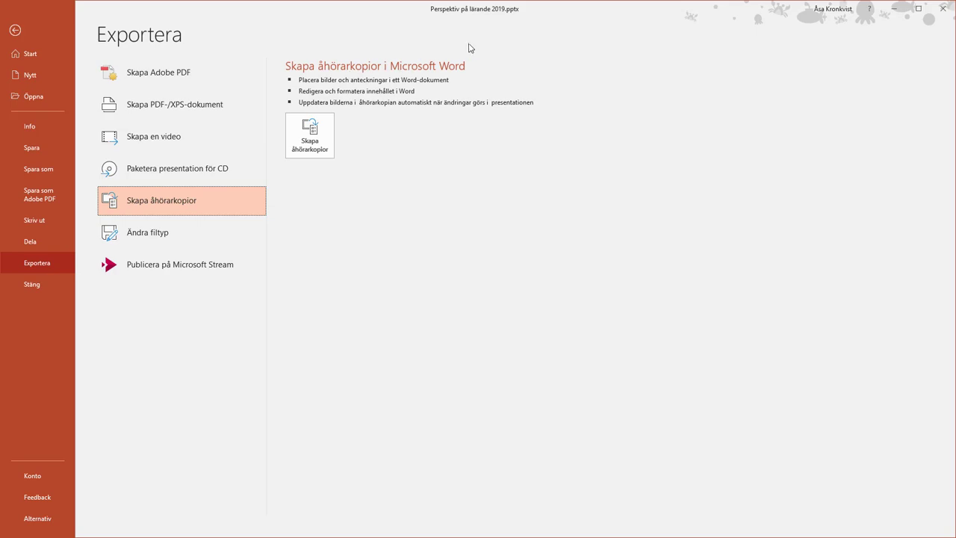
{"action": "left_click", "coordinate": [321, 149]}
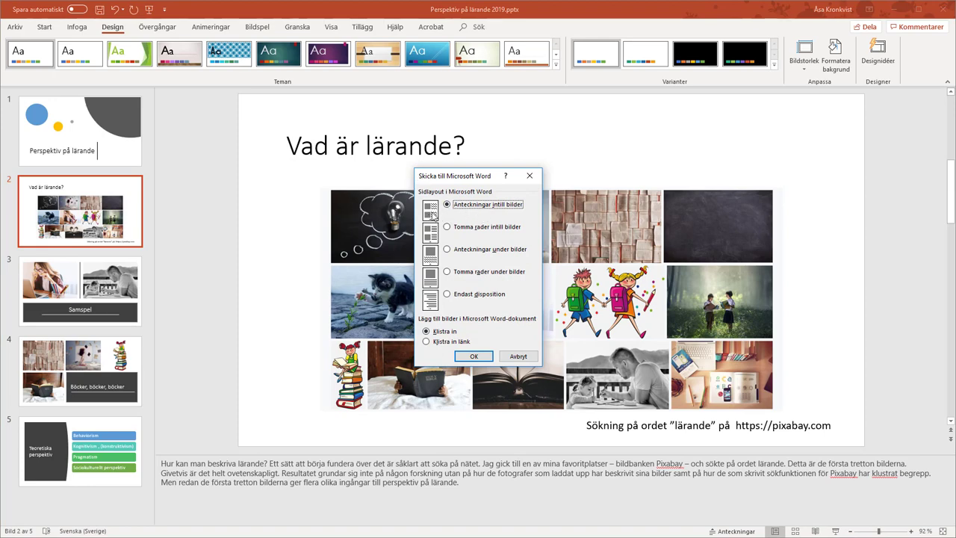
{"action": "left_click", "coordinate": [486, 357]}
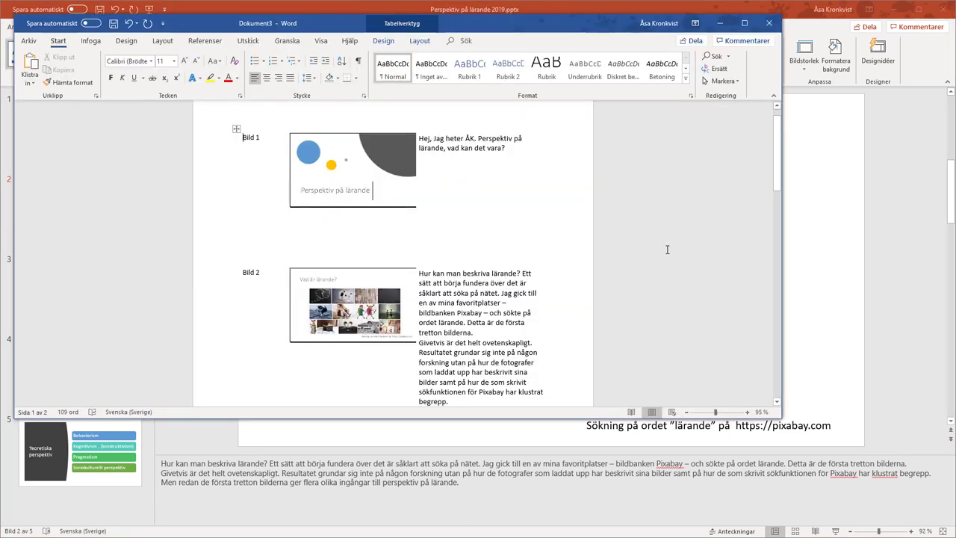